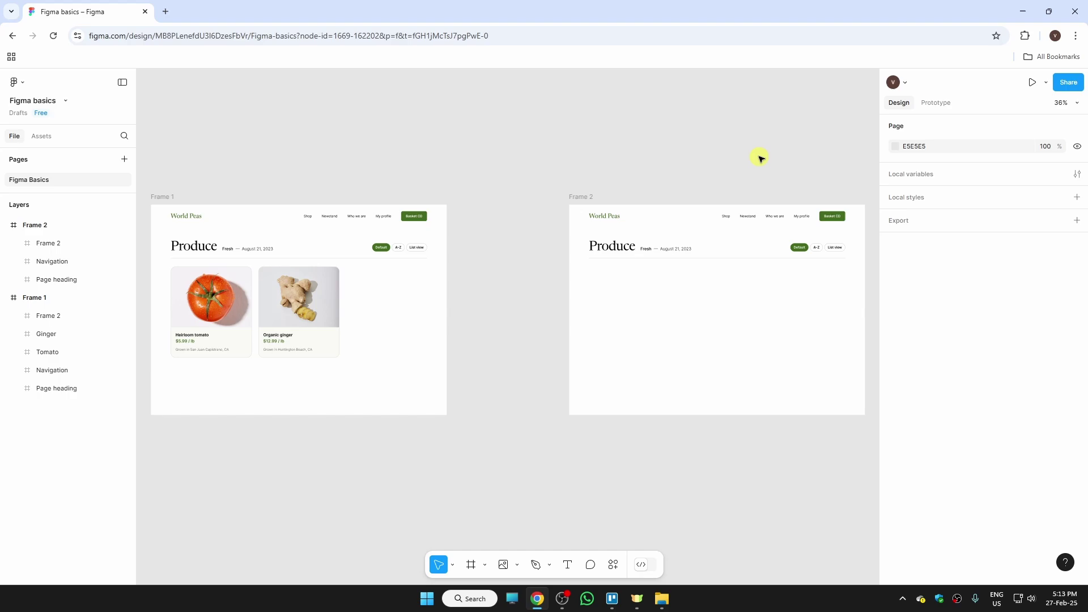
- Drag the Leonardo sundae image from the sample images folder onto Frame 2
left_click(662, 599)
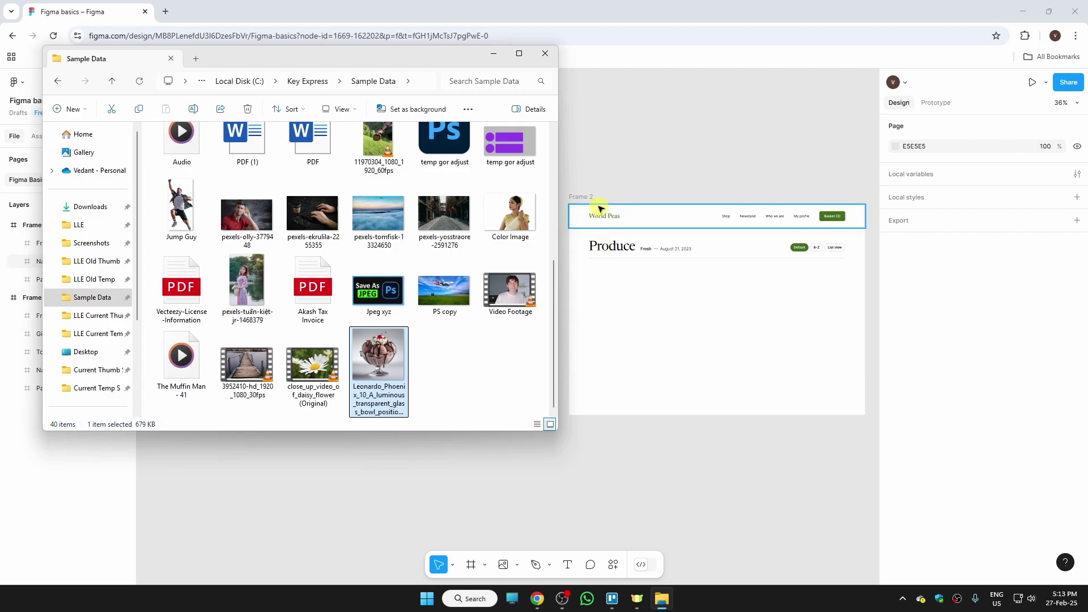
left_click_drag(385, 371, 630, 366)
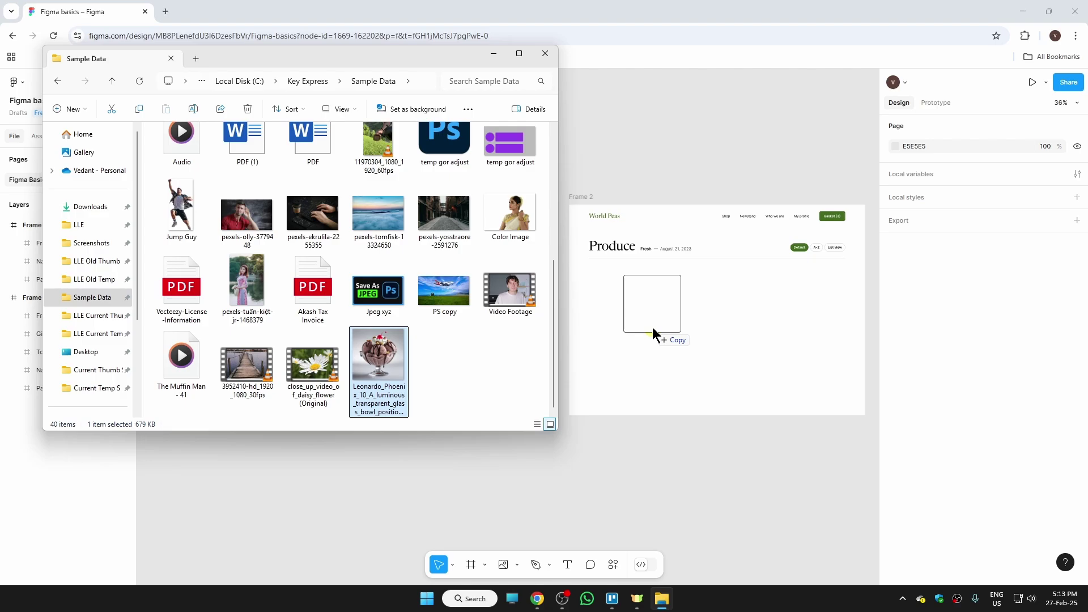
left_click_drag(629, 366, 653, 327)
mouse_move(667, 327)
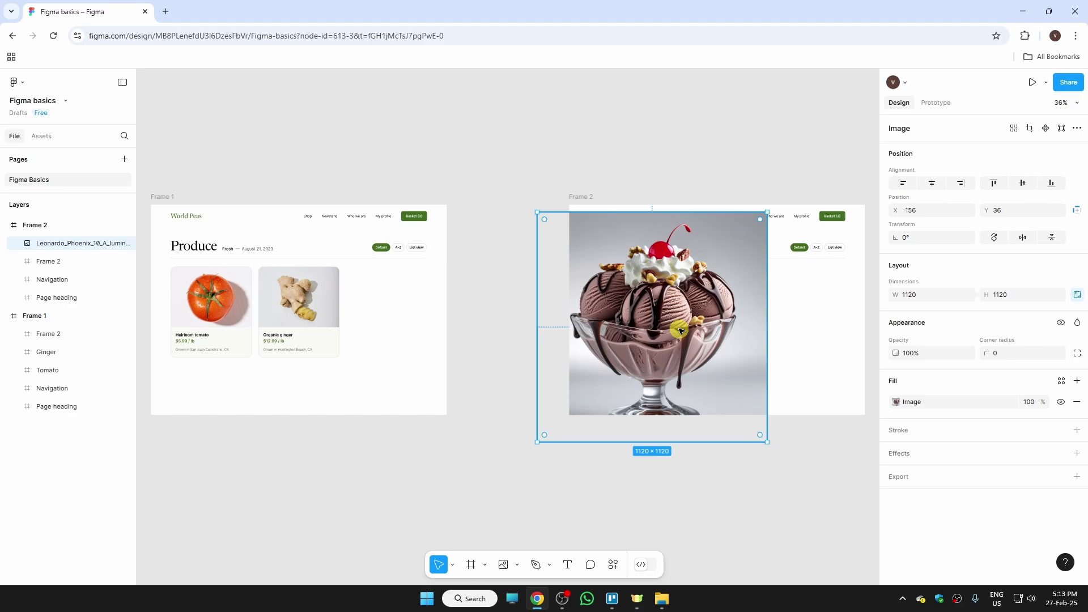
- Move the sundae image to Frame 1 and back, then resize it to 610 × 610
left_click_drag(681, 330, 363, 347)
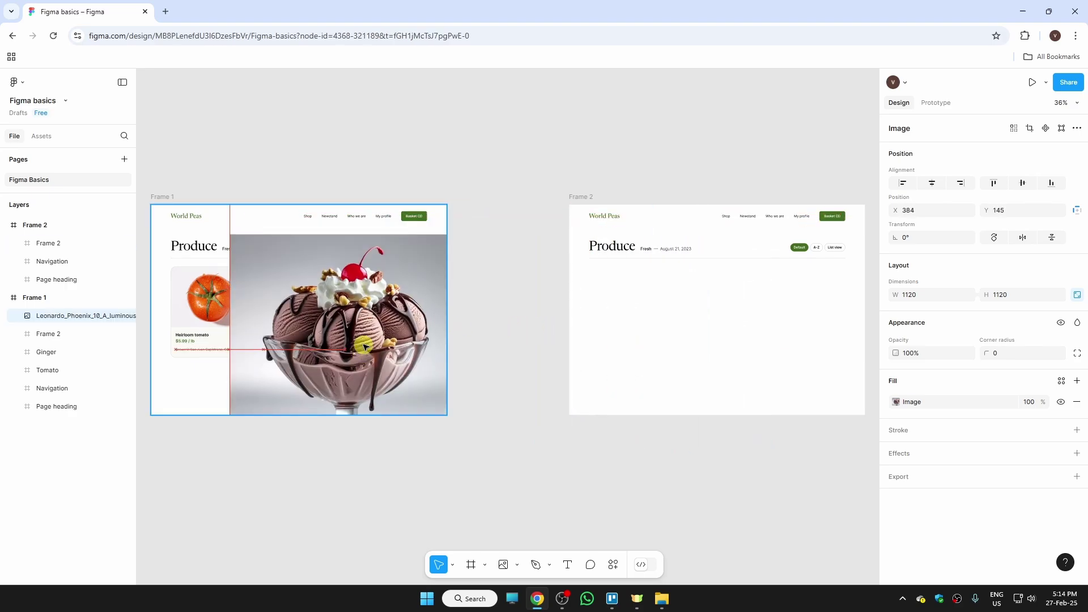
left_click_drag(363, 347, 677, 328)
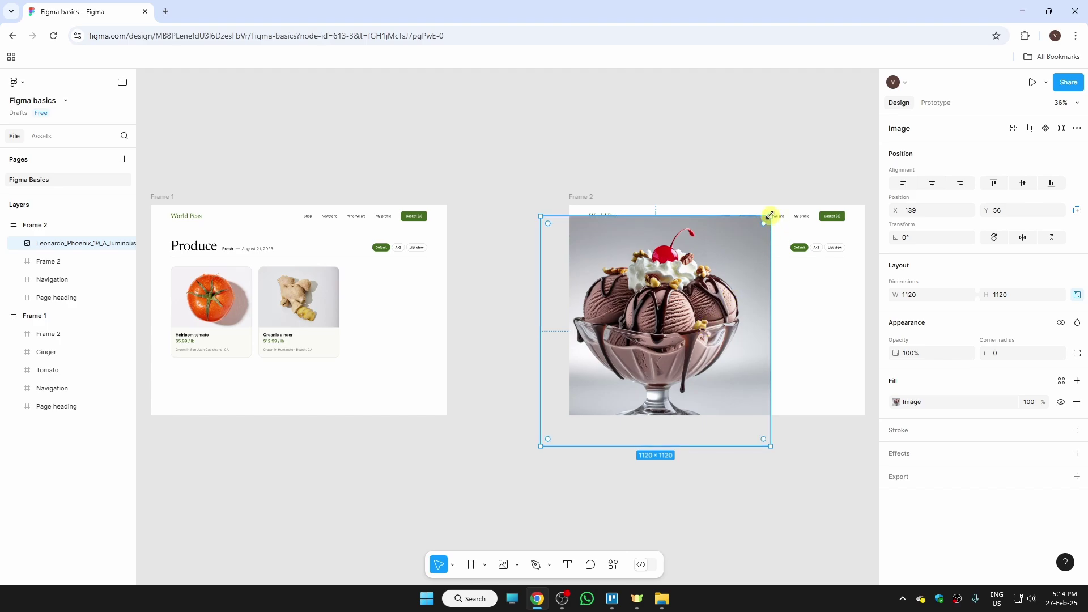
mouse_move(770, 217)
left_mouse_down()
mouse_move(663, 325)
mouse_move(679, 290)
left_mouse_up()
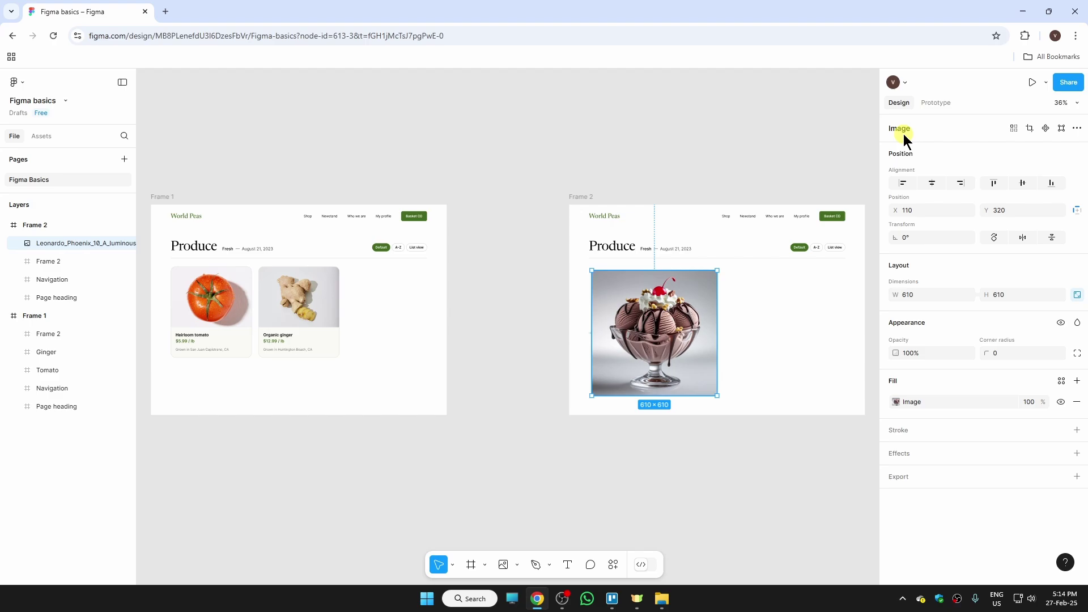
- Crop the sundae image's right, bottom and left edges to about 466 × 460
left_click(1030, 128)
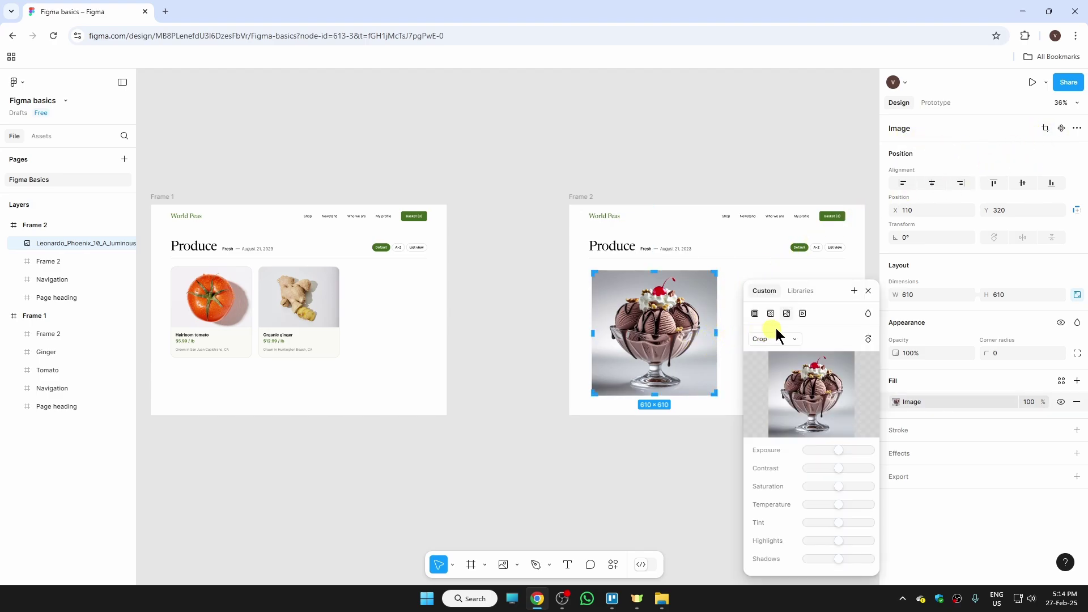
left_click_drag(717, 334, 705, 334)
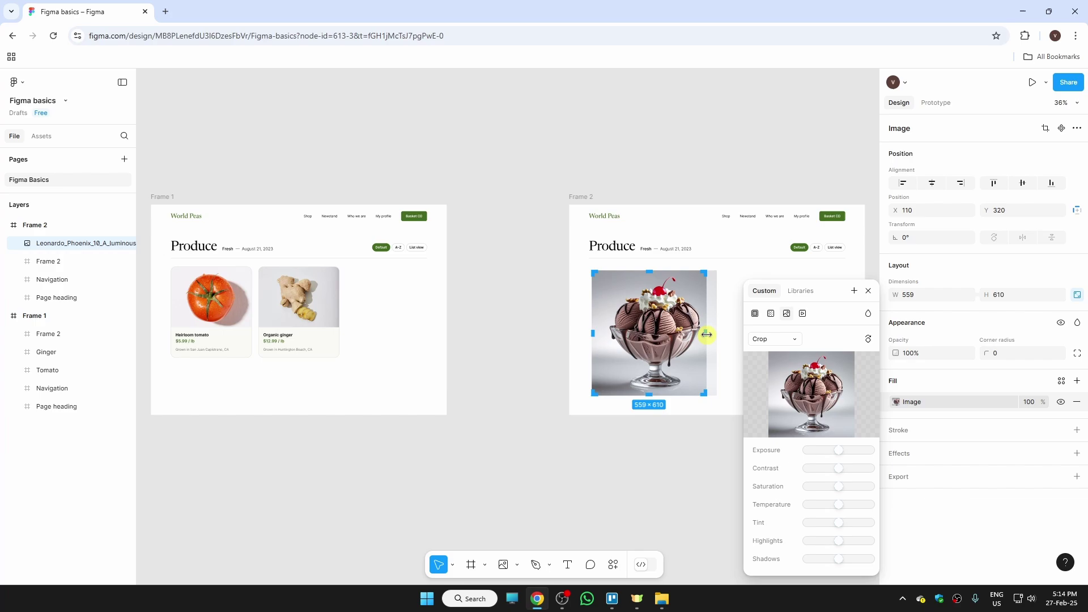
left_click_drag(649, 397, 646, 374)
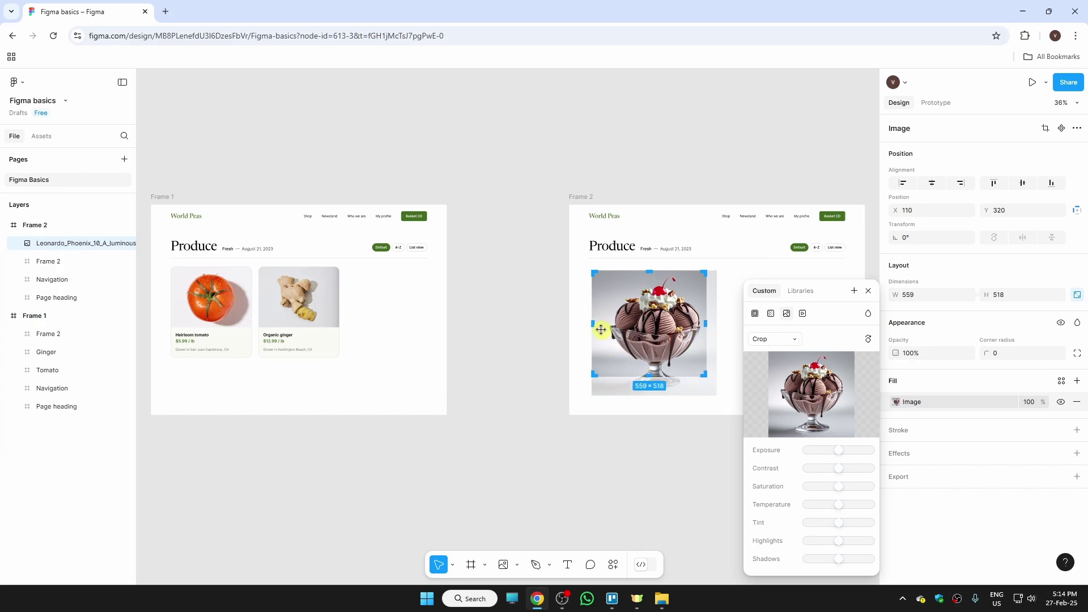
left_click_drag(594, 327, 612, 328)
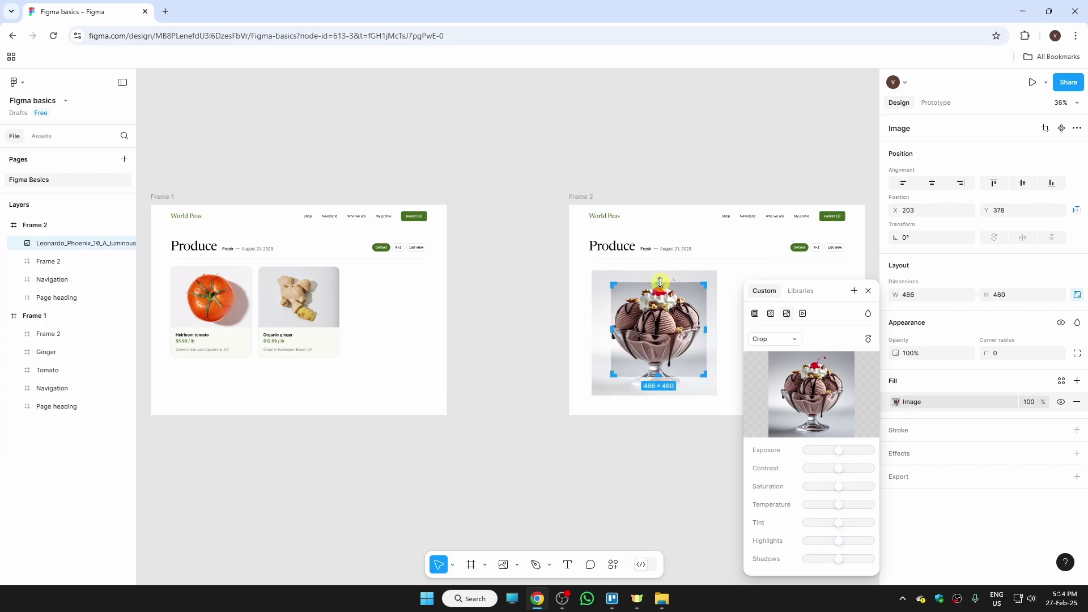
left_click(678, 452)
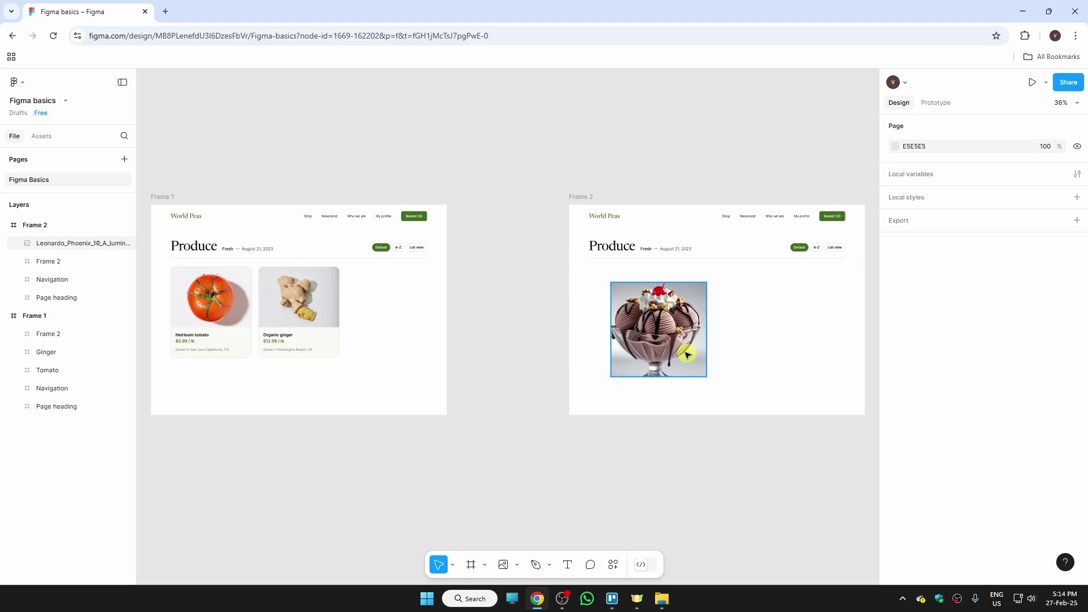
left_click(670, 344)
left_click(562, 466)
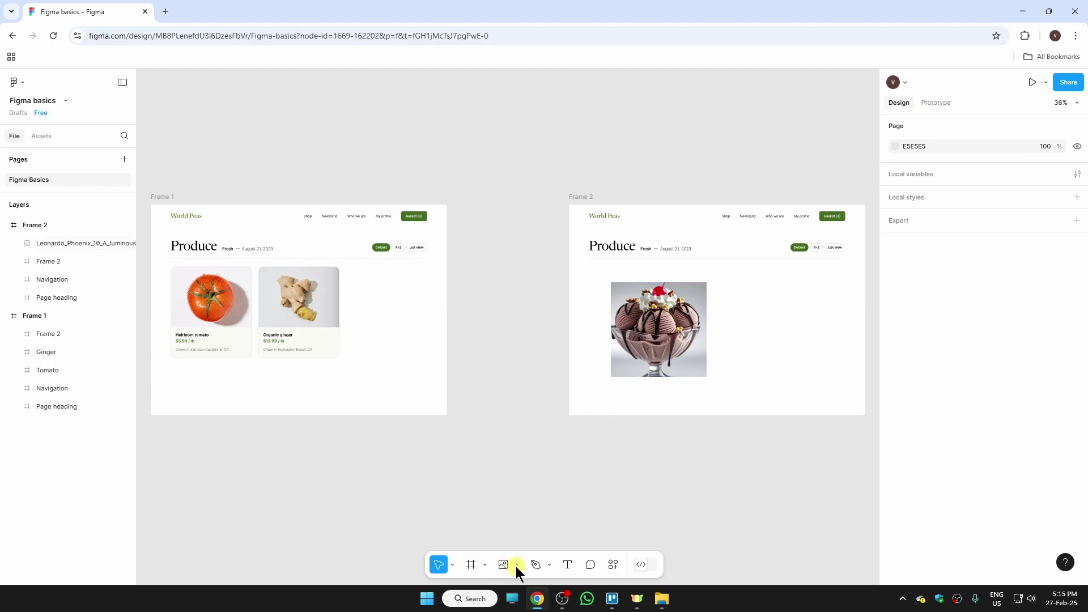
- Load the pistachio paper-cup image from Downloads using the Image/video tool
left_click(517, 567)
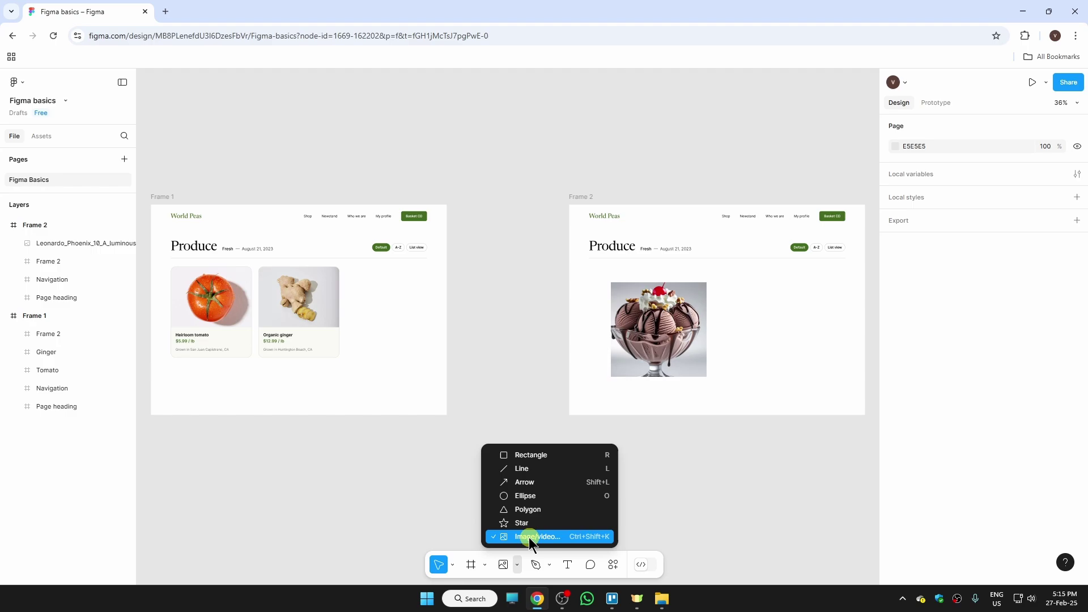
left_click(567, 536)
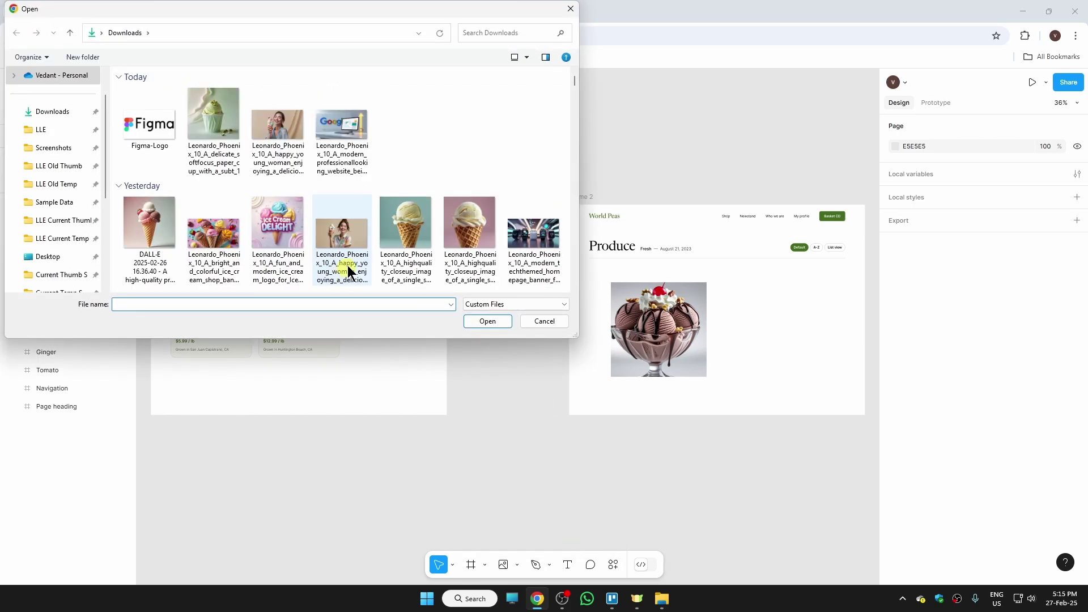
left_click(406, 127)
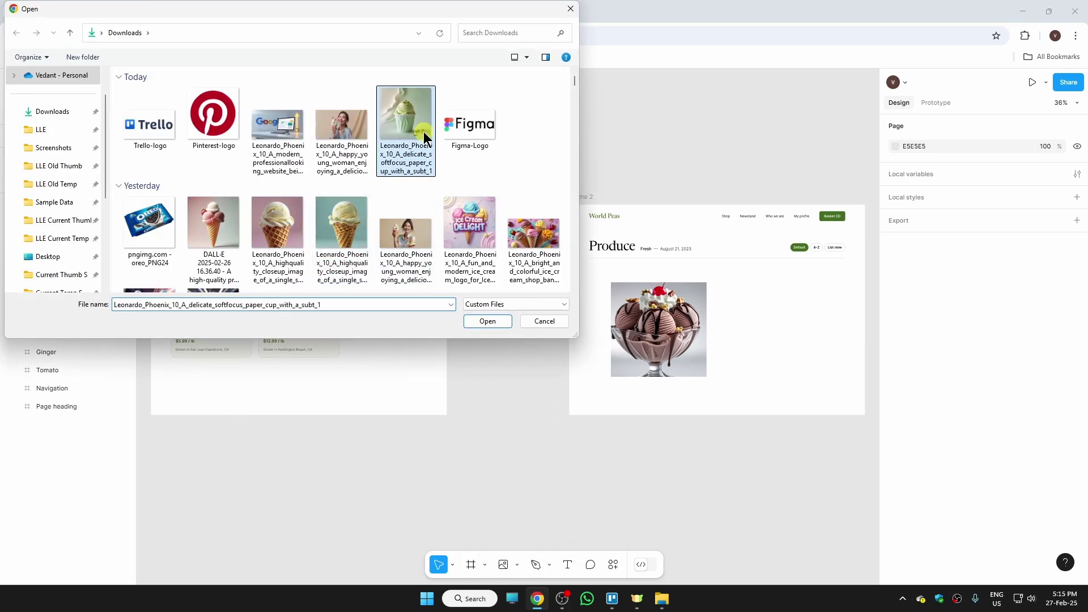
left_click(478, 318)
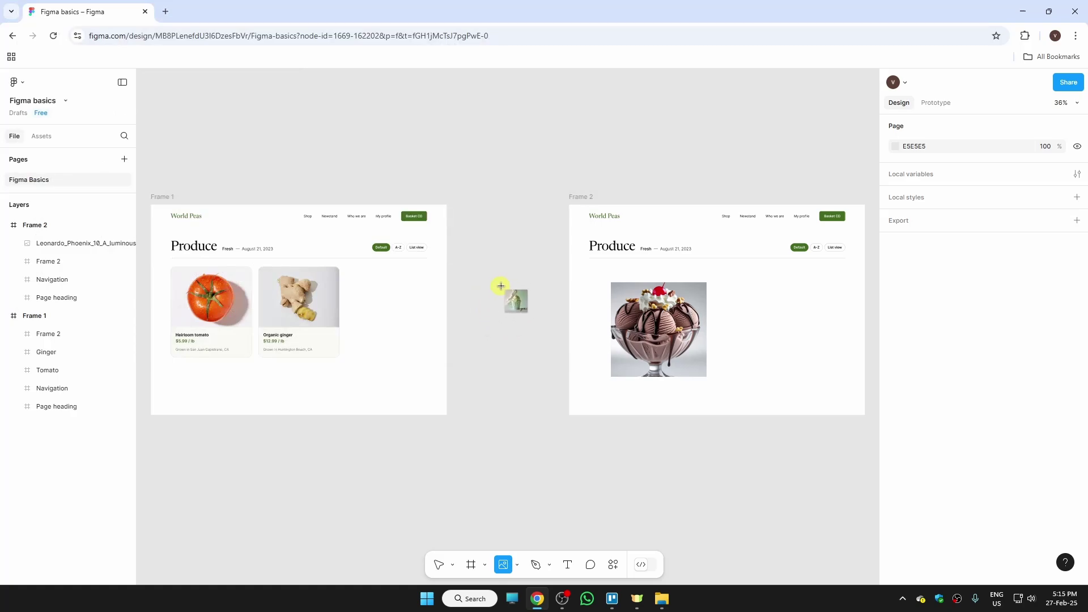
- Drop the pistachio image into Frame 1 as a 1120 × 1120 layer
left_click(369, 312)
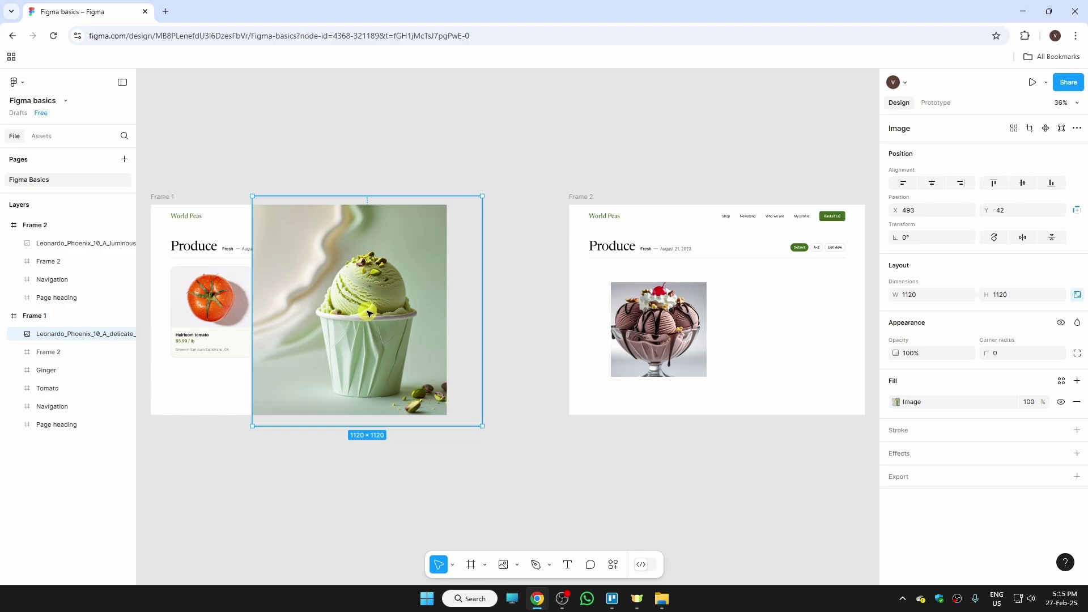